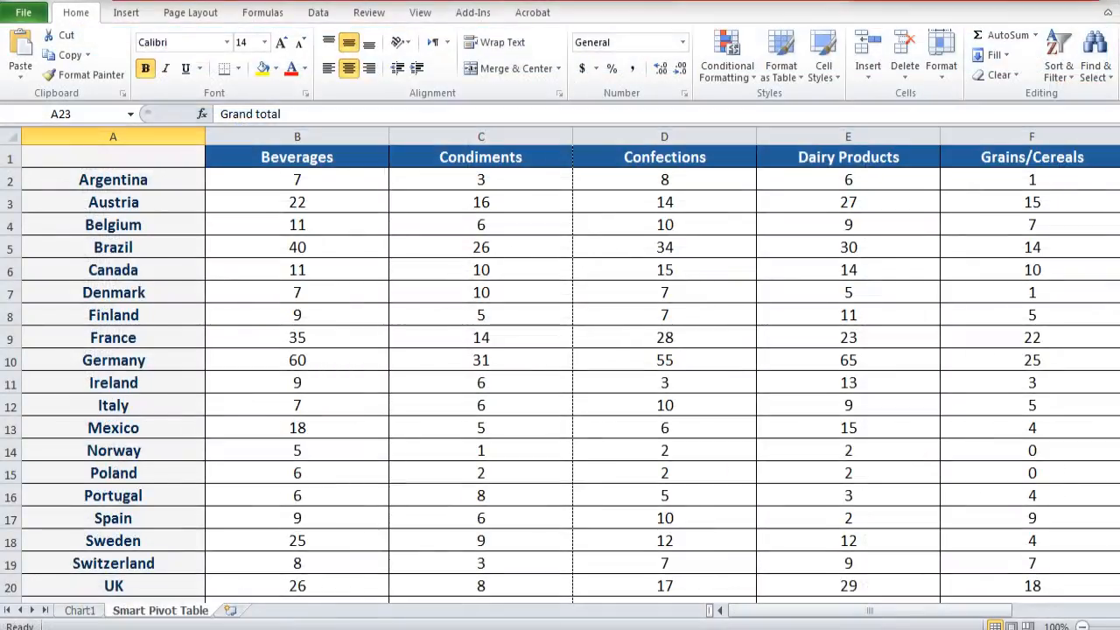
scroll(560, 372, down, 1)
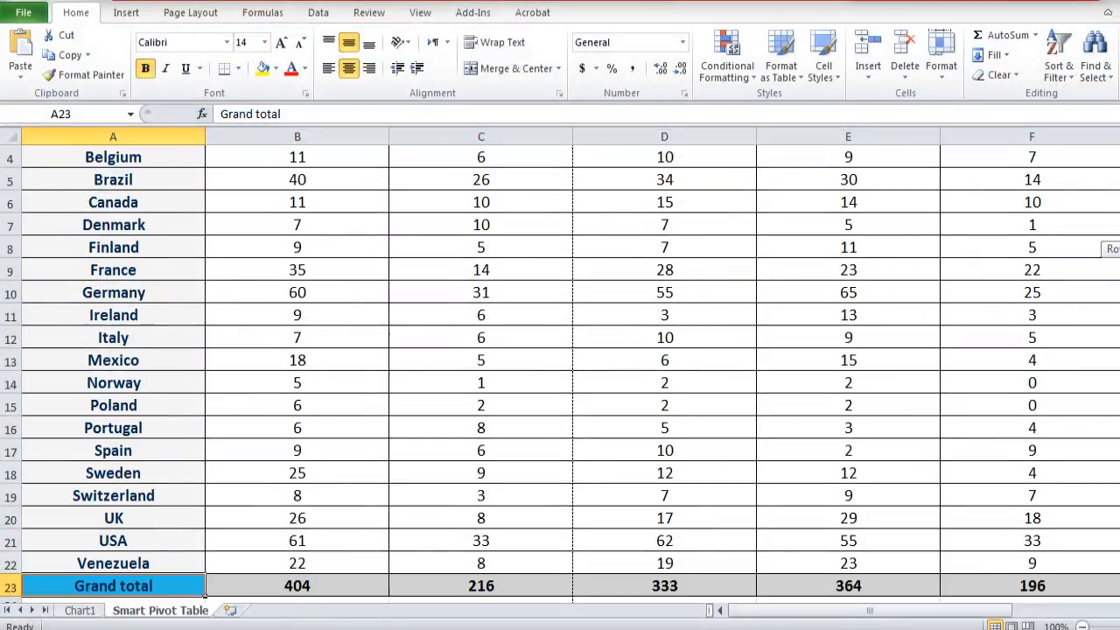
scroll(560, 372, up, 1)
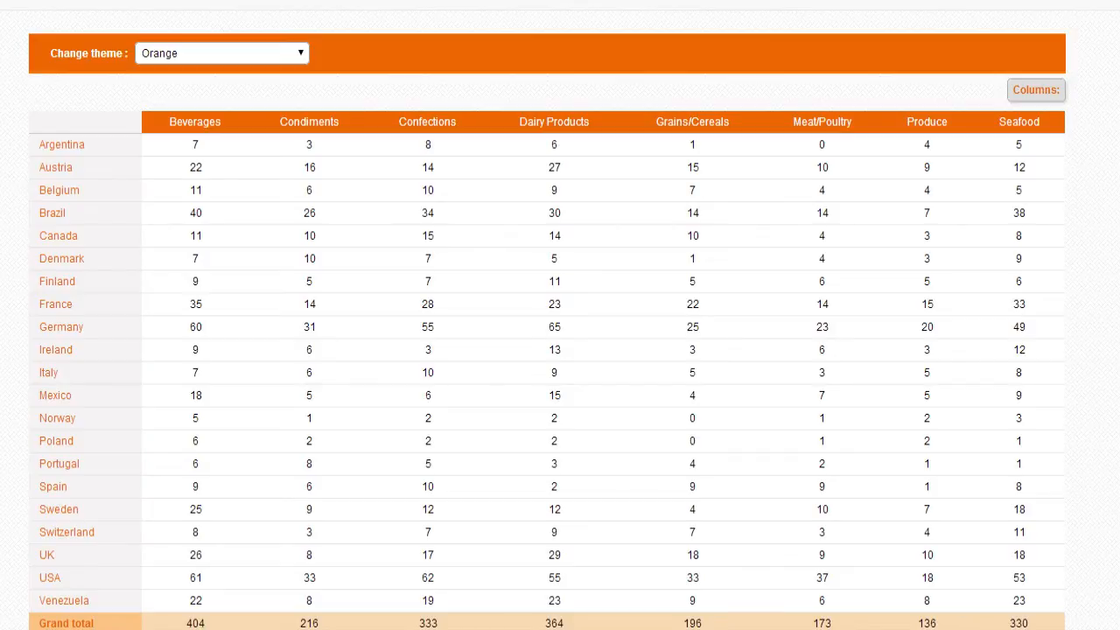
scroll(560, 328, down, 1)
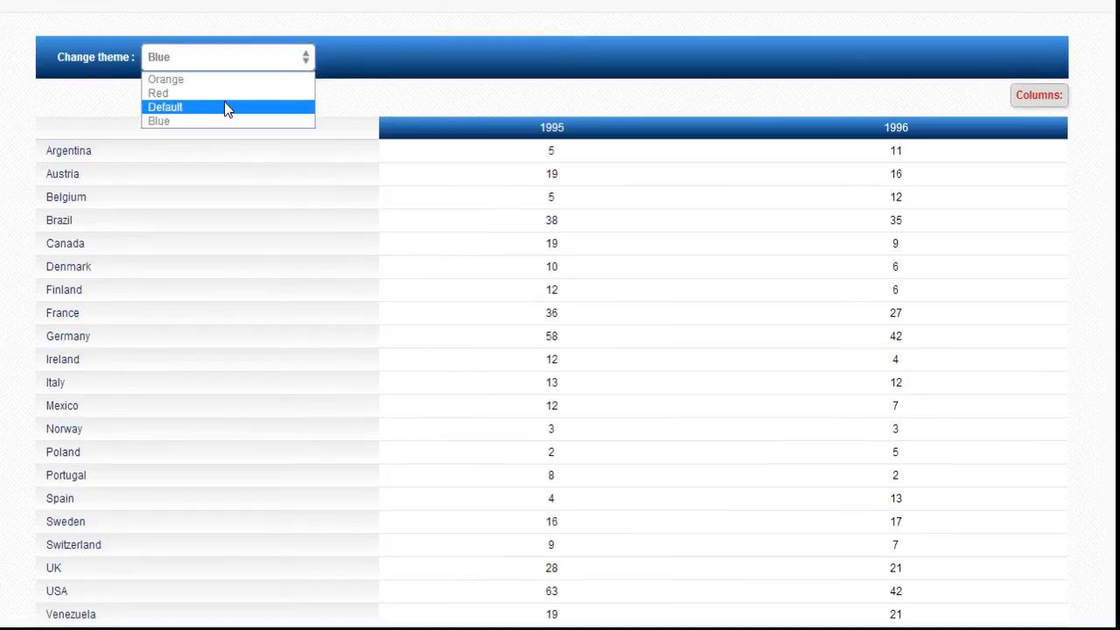
Try the Default and Red themes on the pivot table, and return it to the Blue theme
click(224, 102)
key(Up)
click(308, 56)
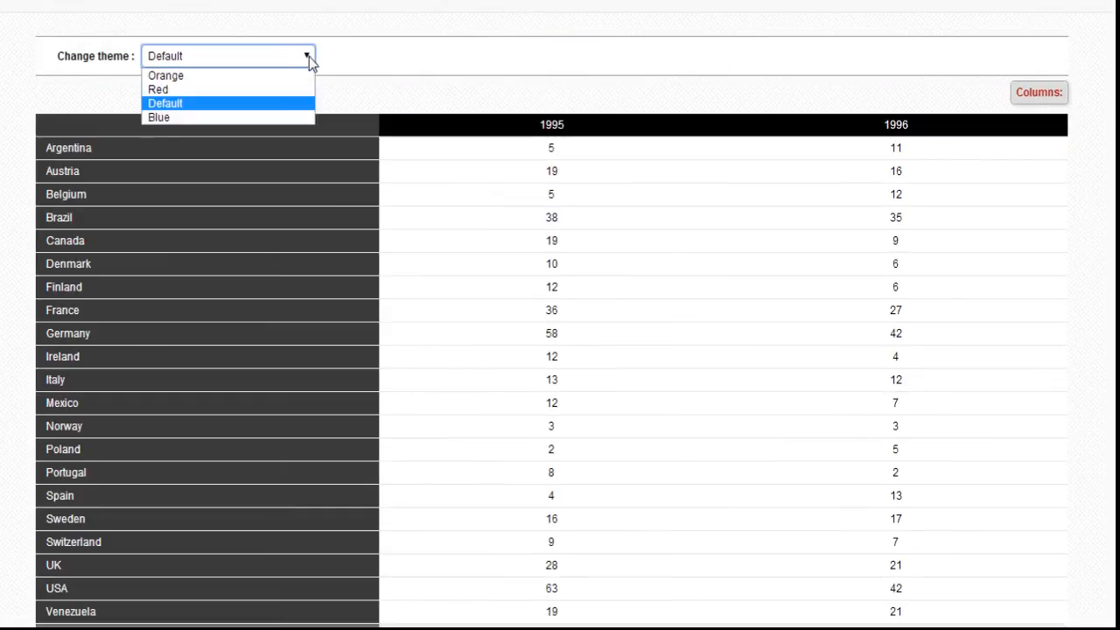
click(260, 90)
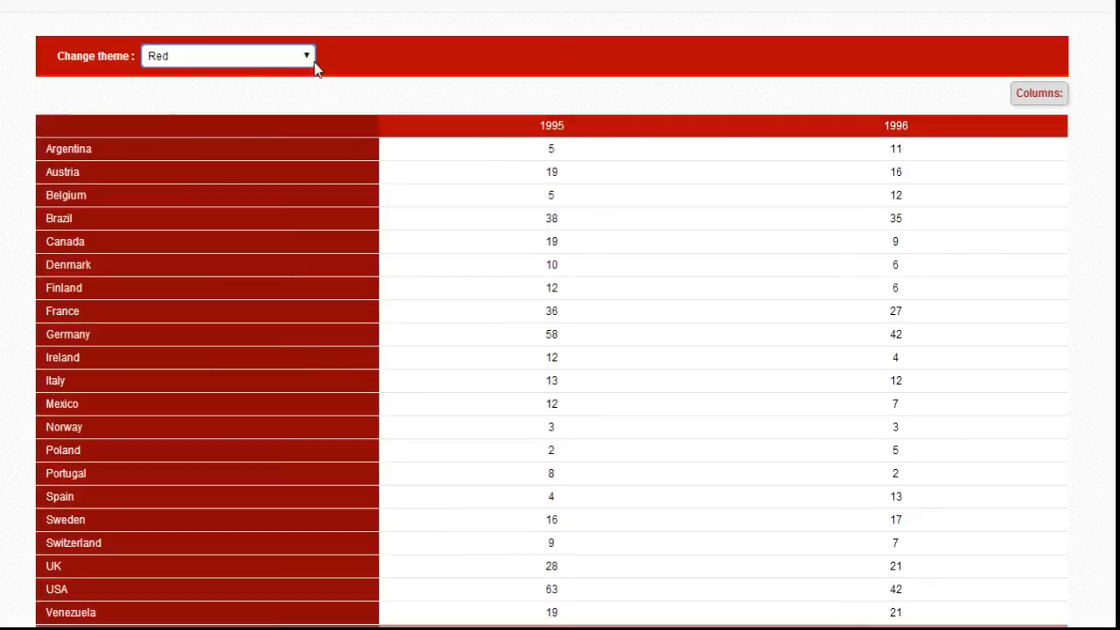
click(311, 59)
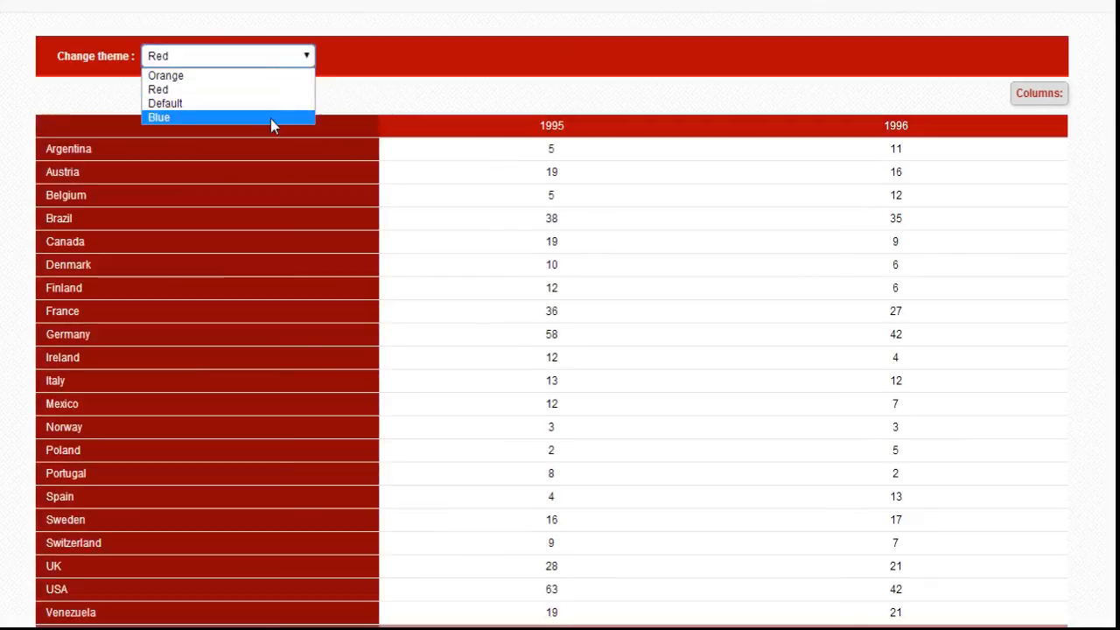
click(270, 118)
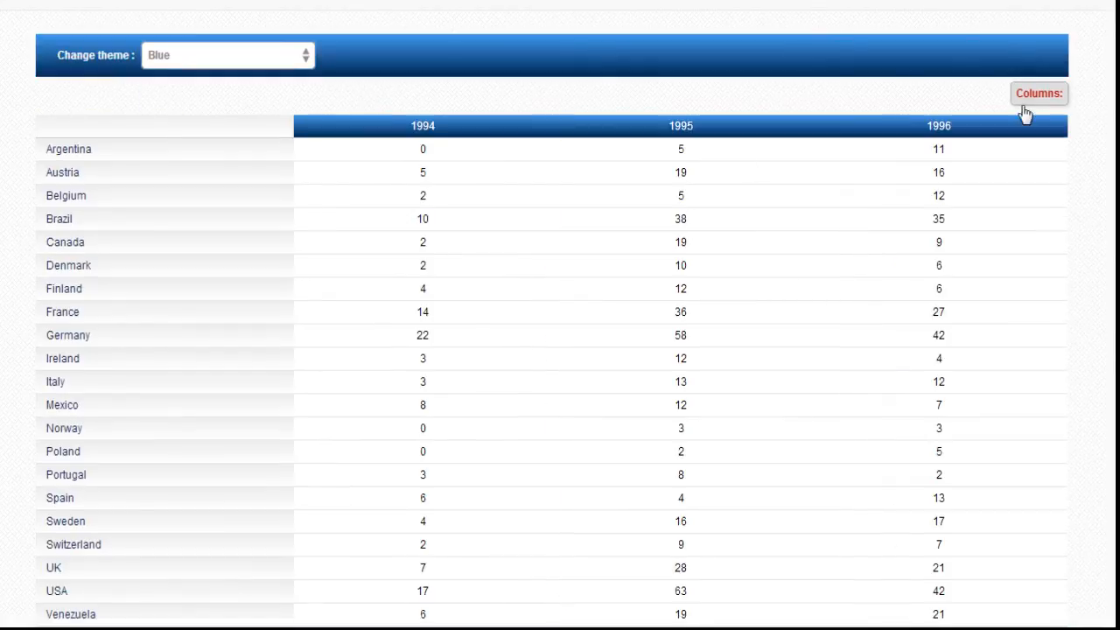
Hide the 1996 and 1994 columns of the pivot table, and show the 1996 column again
click(1049, 104)
click(983, 194)
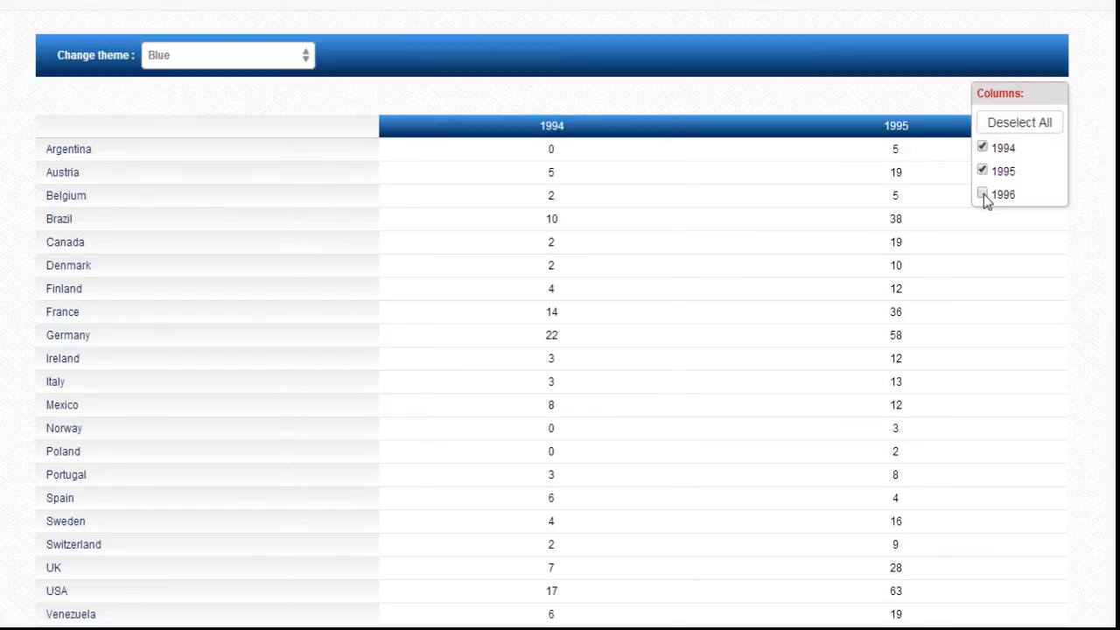
click(983, 148)
click(983, 195)
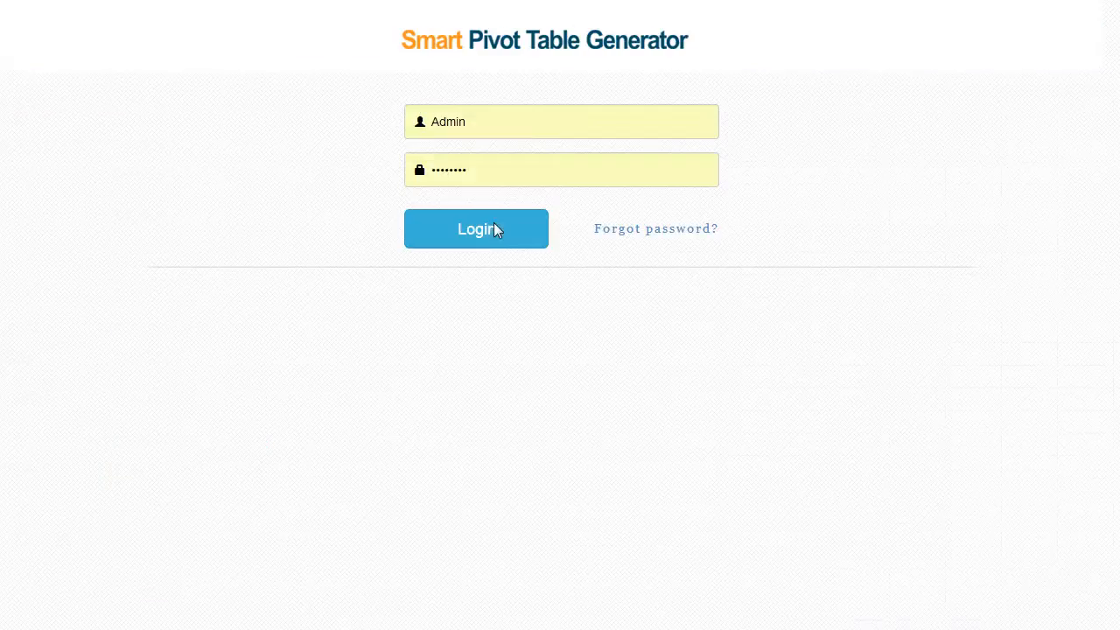
Log in with the prefilled admin credentials and connect to the coolscri_biblio database on localhost using the prefilled connection details
click(476, 230)
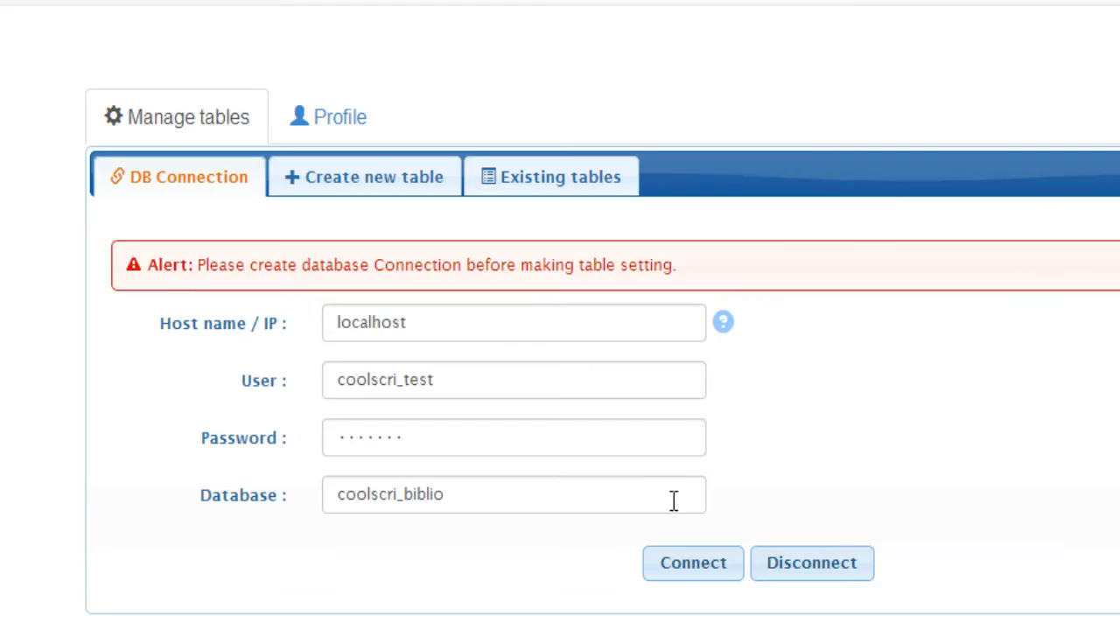
click(371, 380)
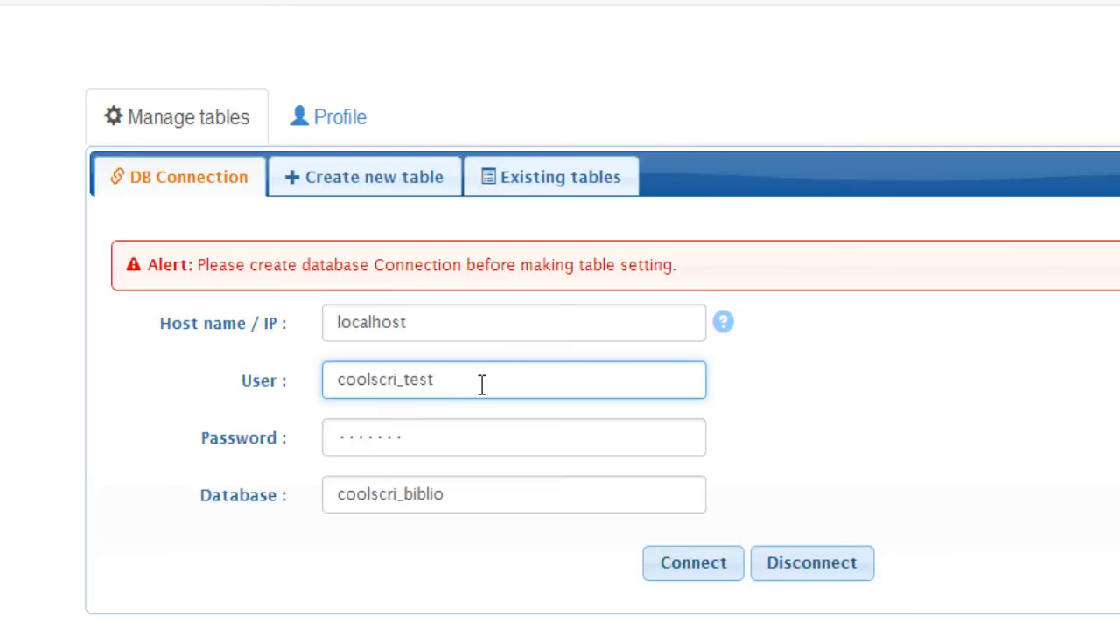
click(458, 440)
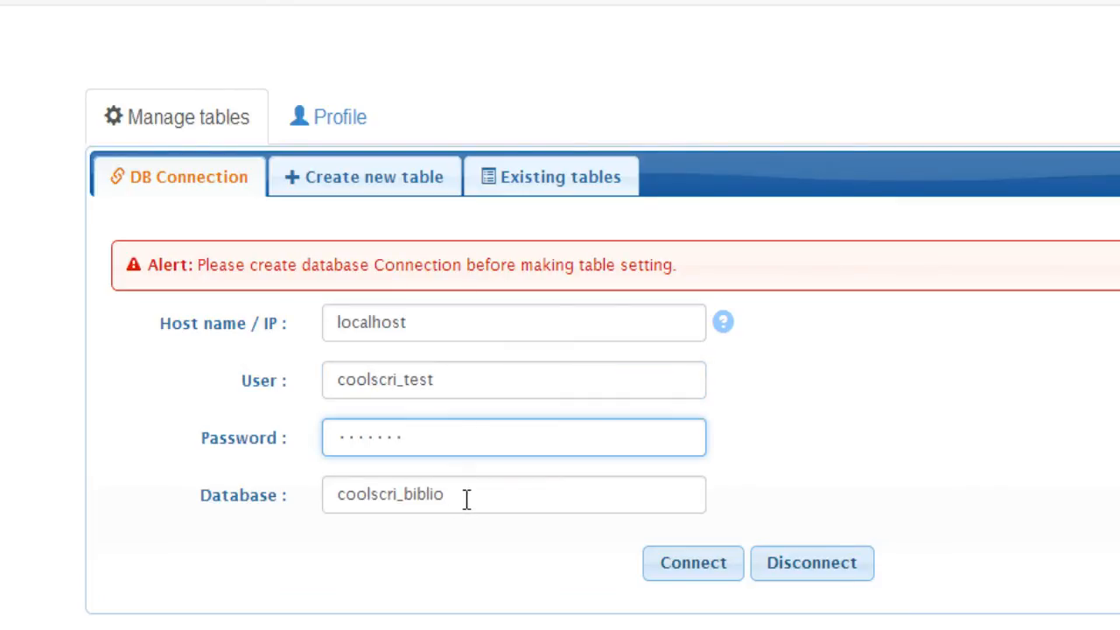
double_click(465, 499)
click(466, 498)
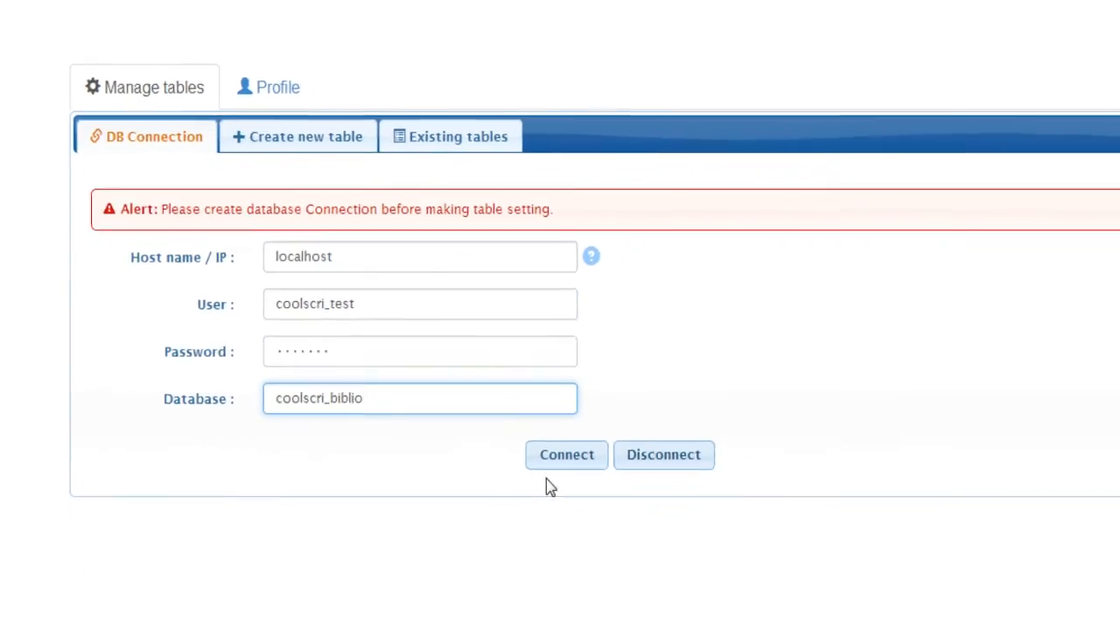
click(665, 543)
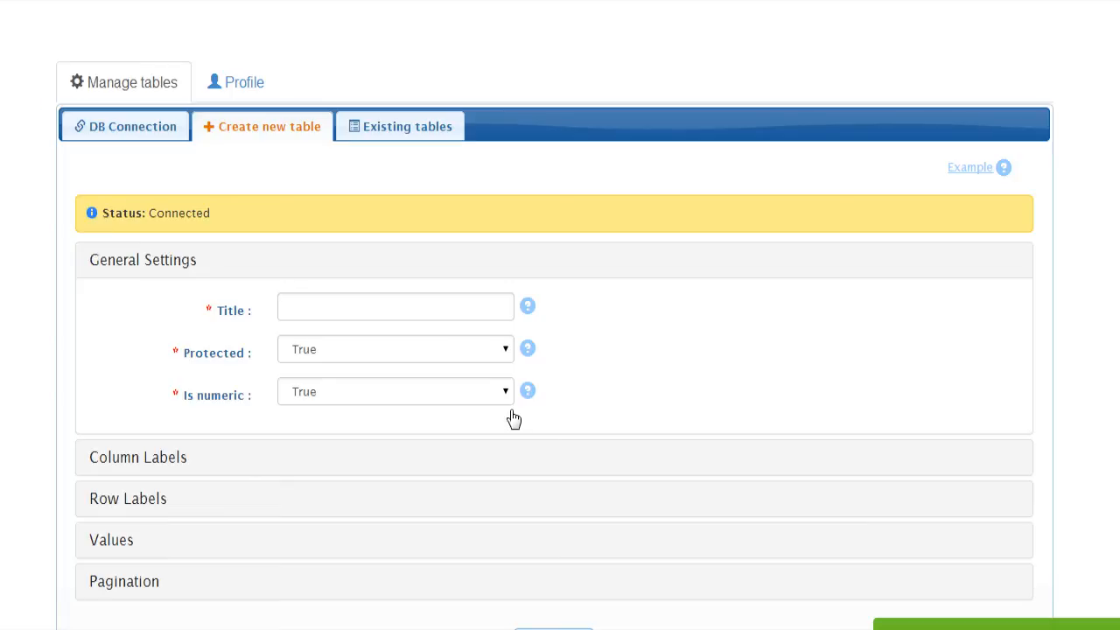
Title the new table "Annual sales per country", with Protected set to True and Is numeric set to True
click(350, 308)
text(Annual sales per country)
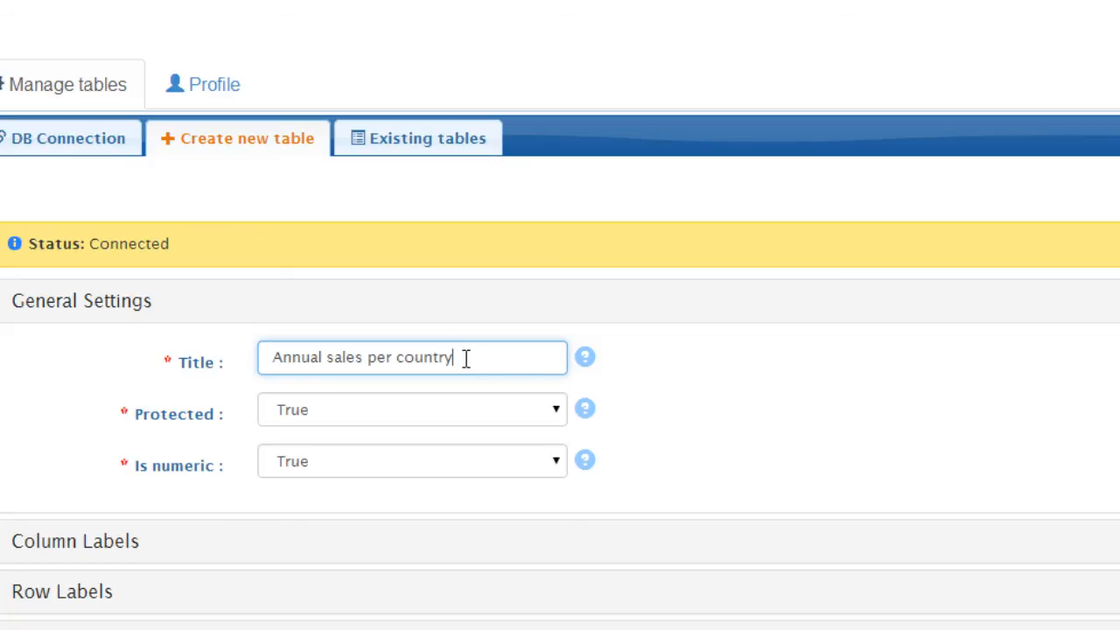
click(564, 408)
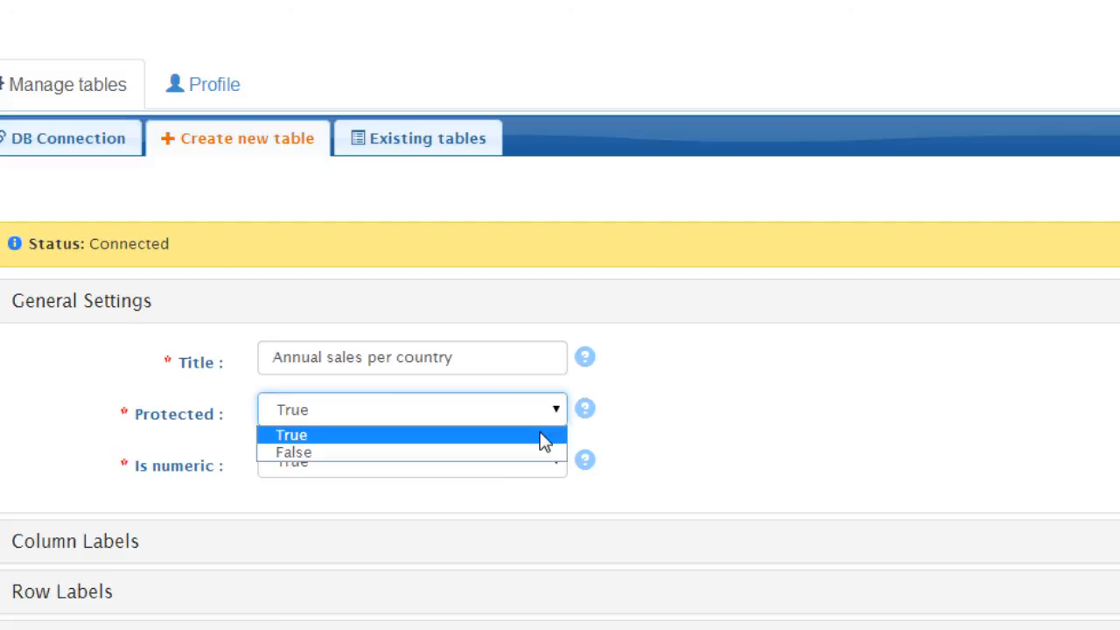
click(545, 440)
click(554, 461)
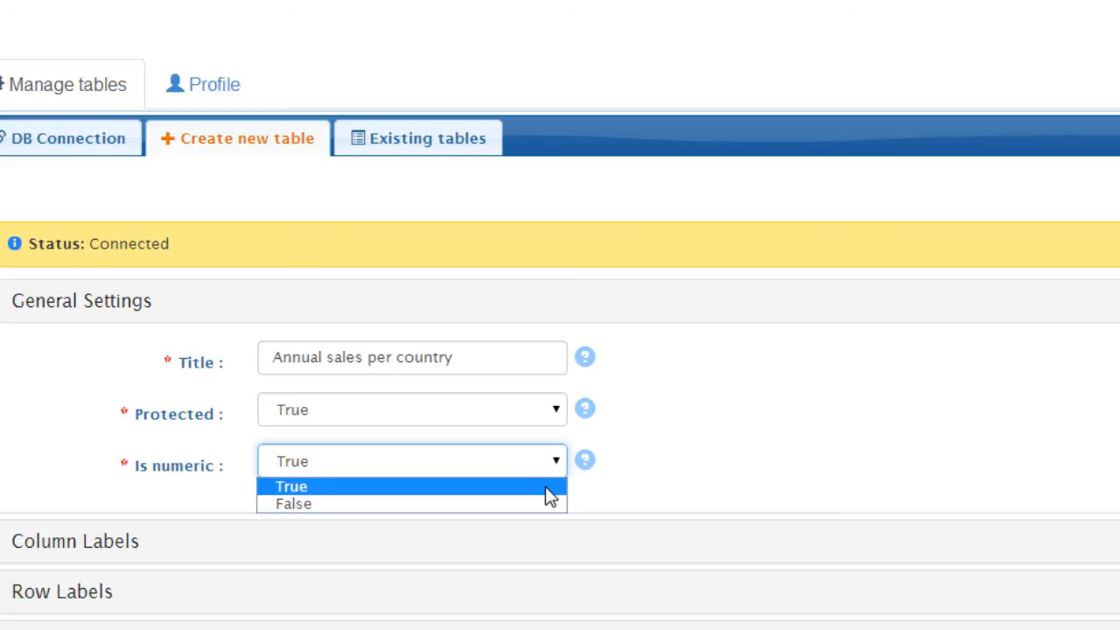
click(547, 490)
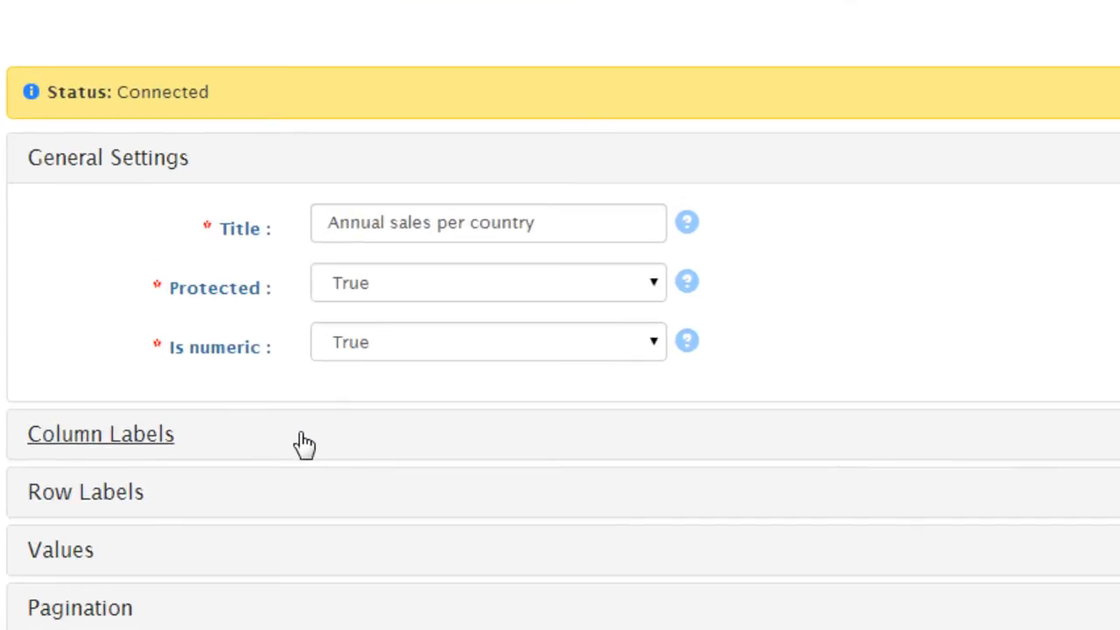
Define the column labels from the OrderDate field of the orders table, using the Year function
click(302, 445)
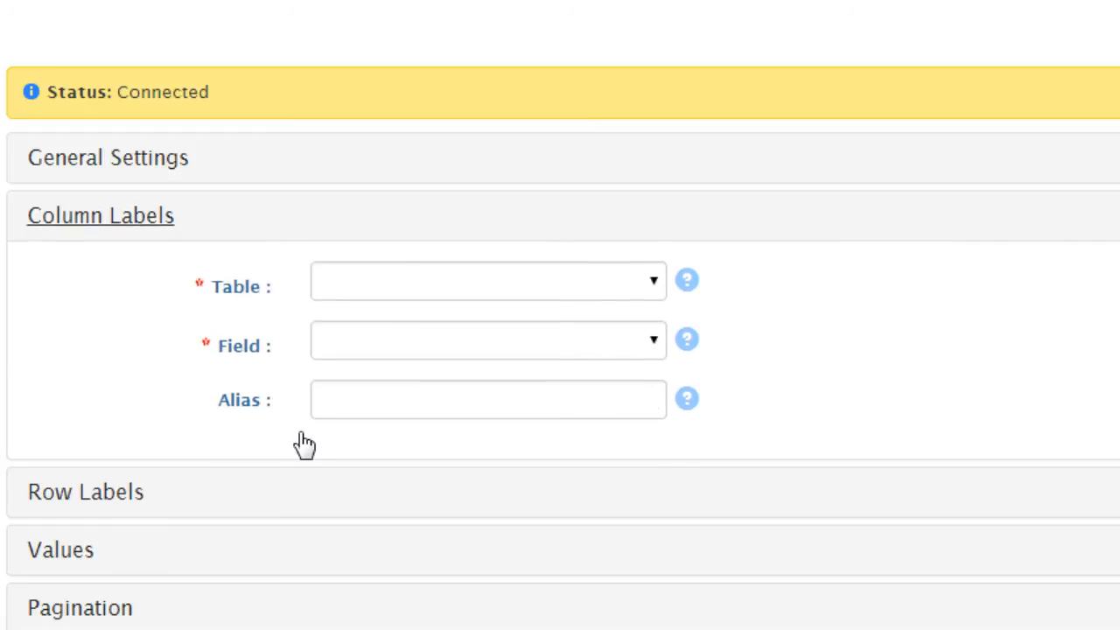
click(656, 282)
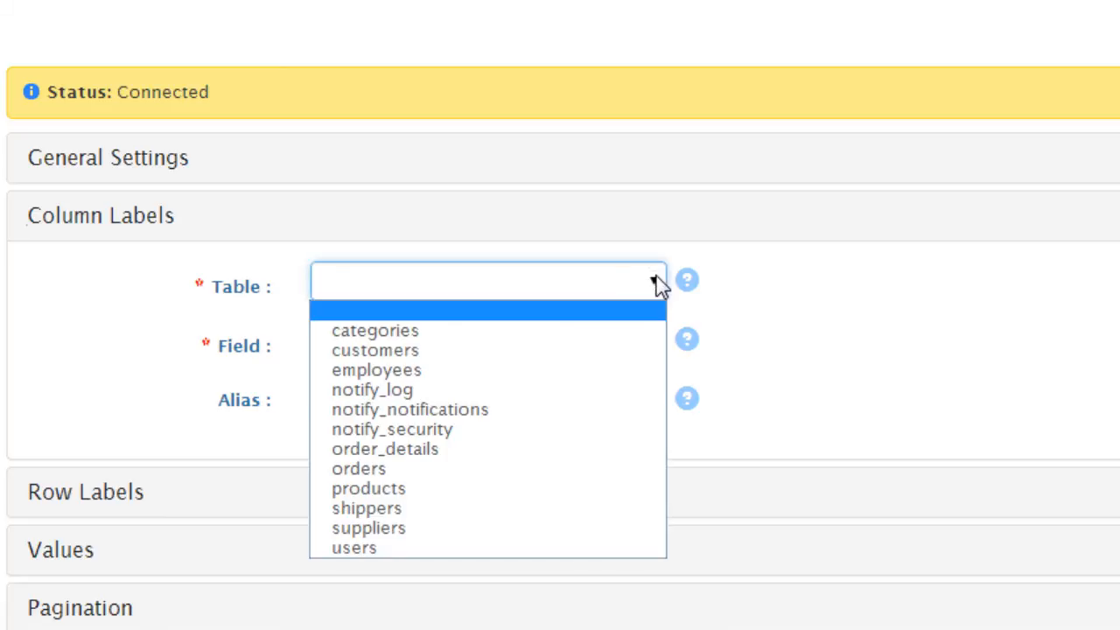
click(473, 470)
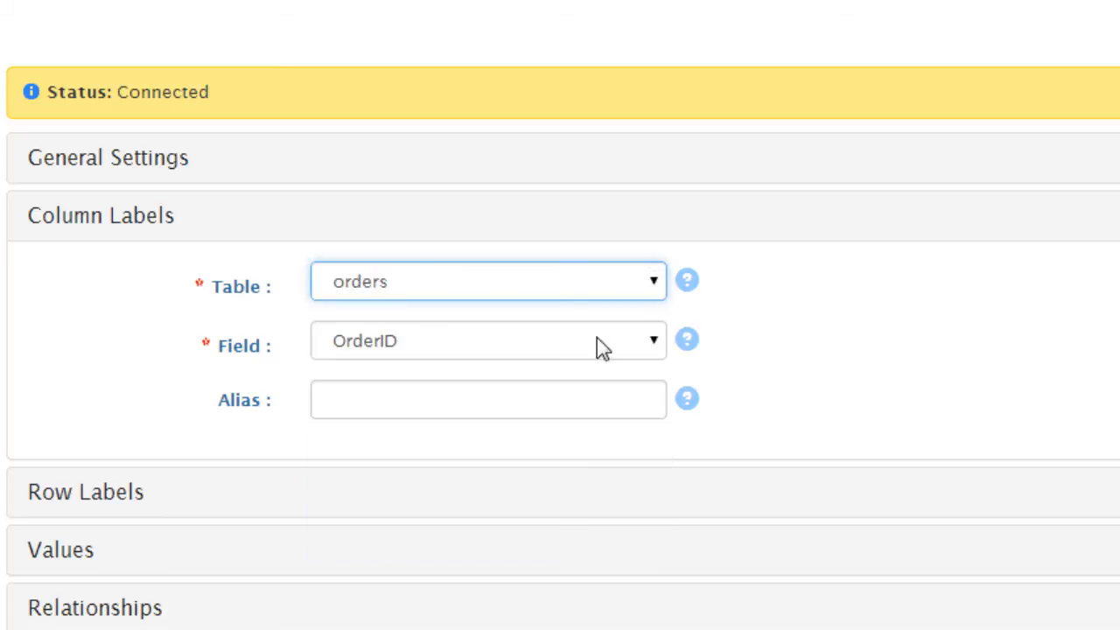
click(659, 346)
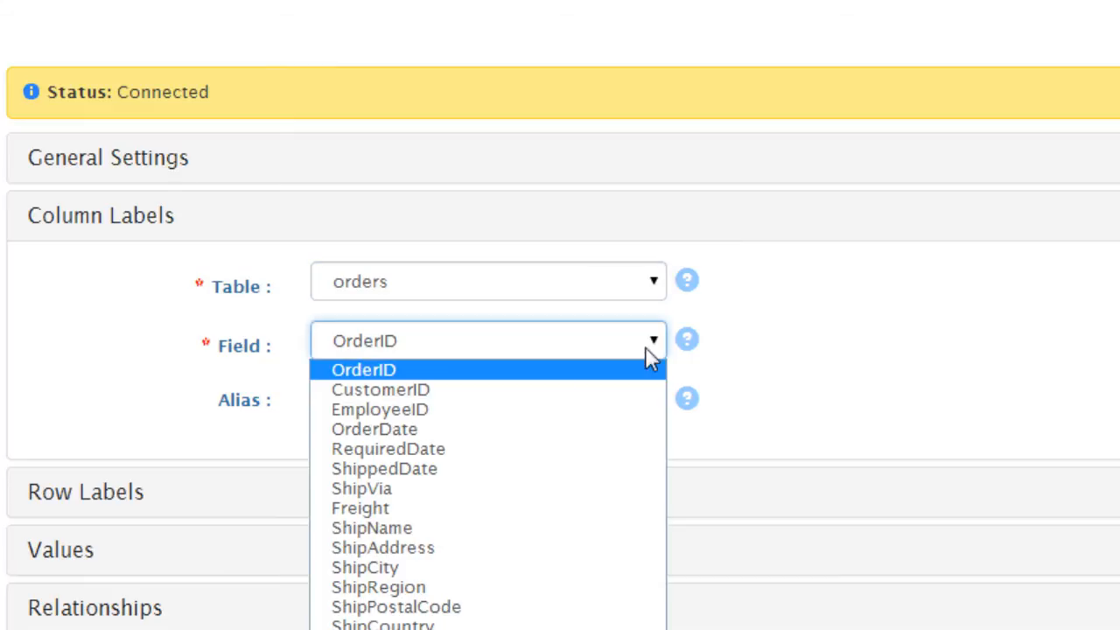
click(576, 436)
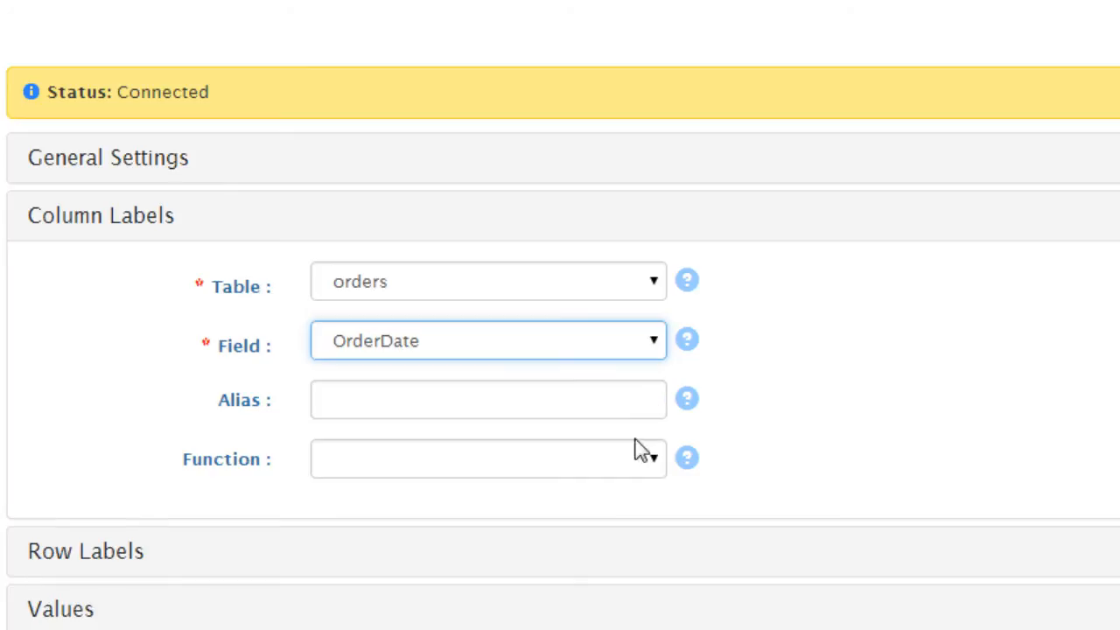
click(657, 459)
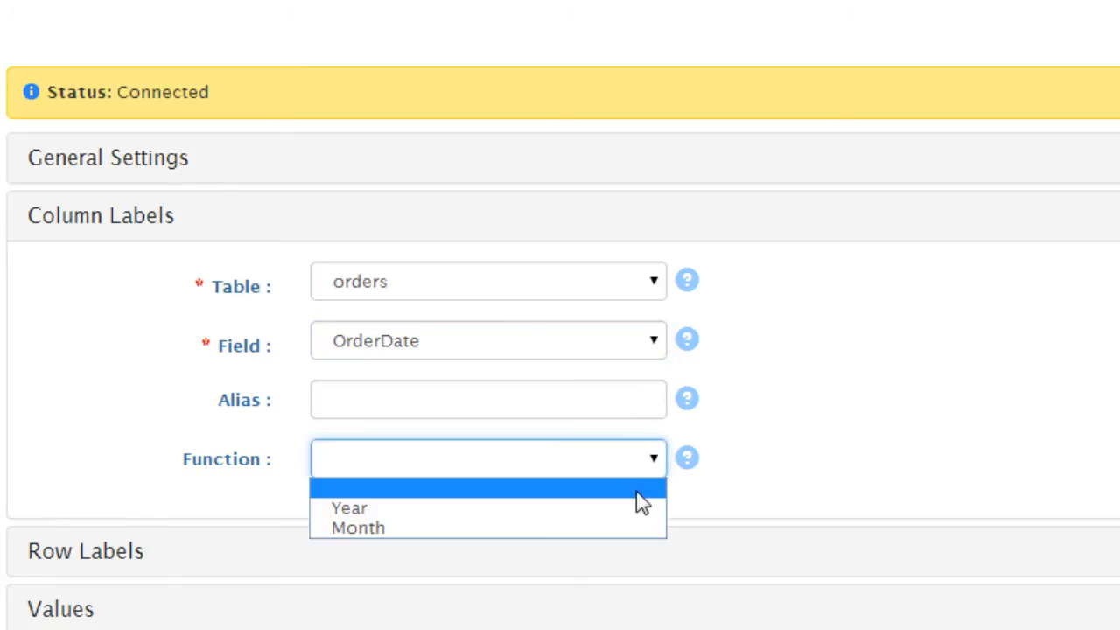
click(629, 516)
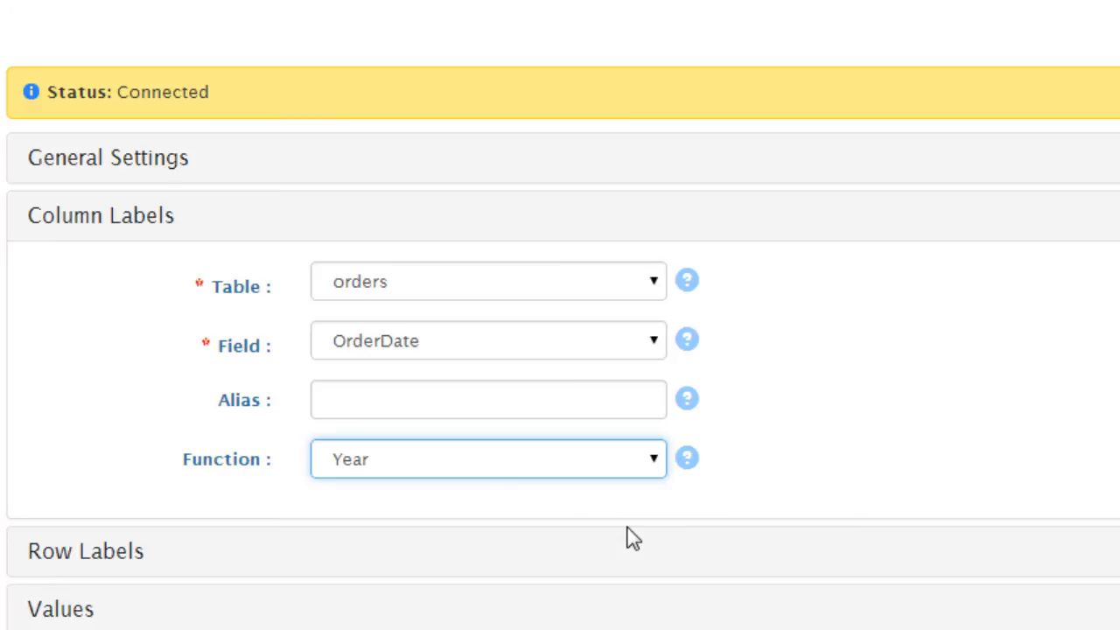
Define the row labels from the ShipCountry field of the orders table
click(628, 537)
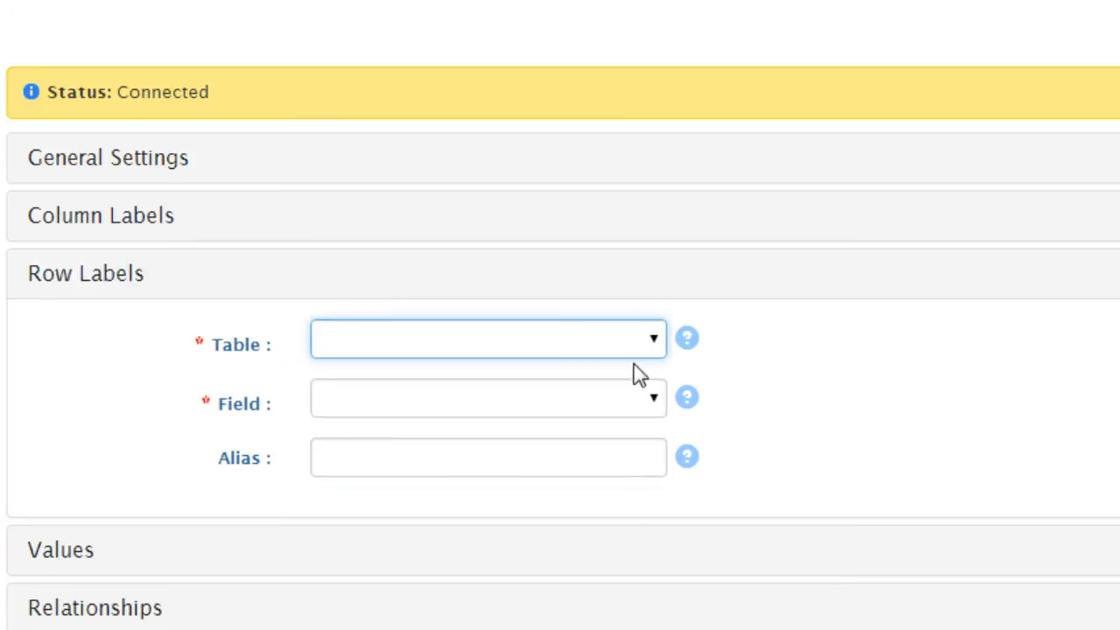
click(663, 342)
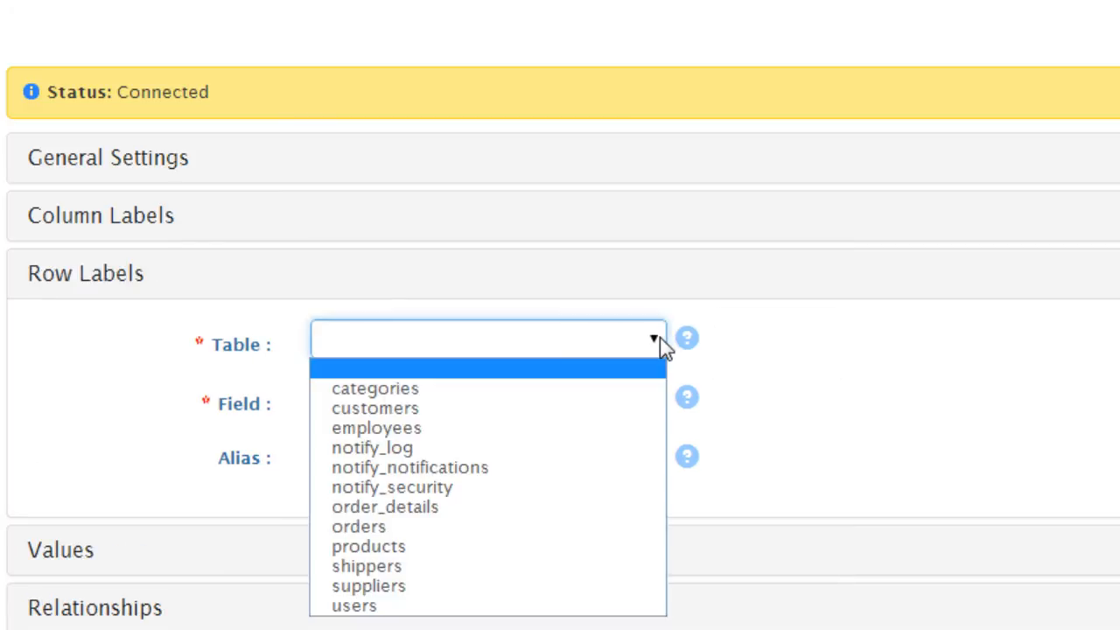
click(507, 525)
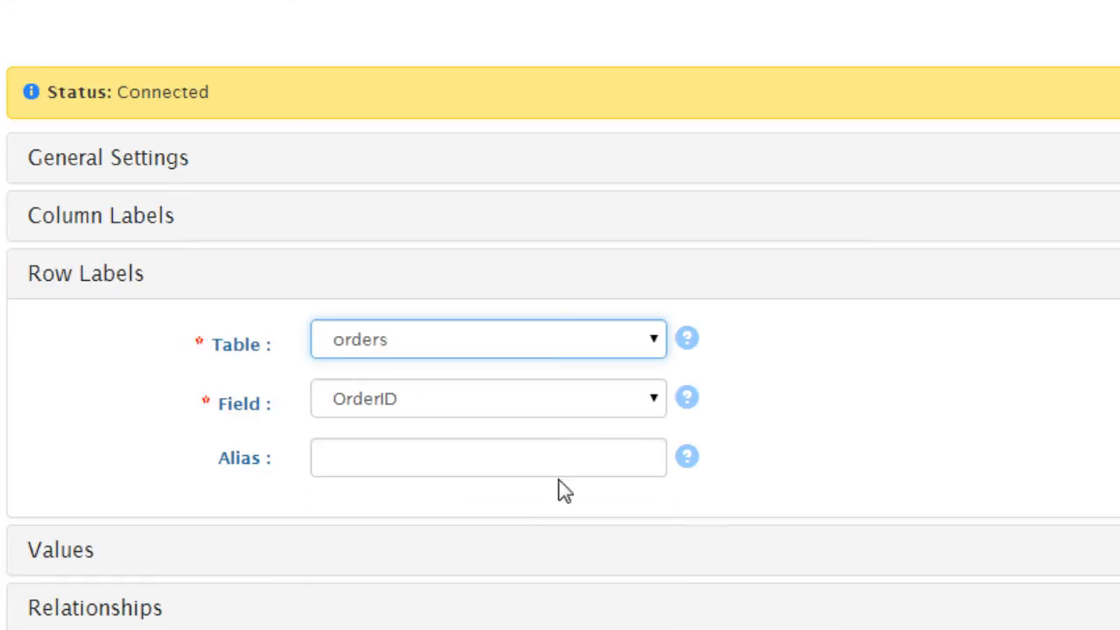
click(656, 400)
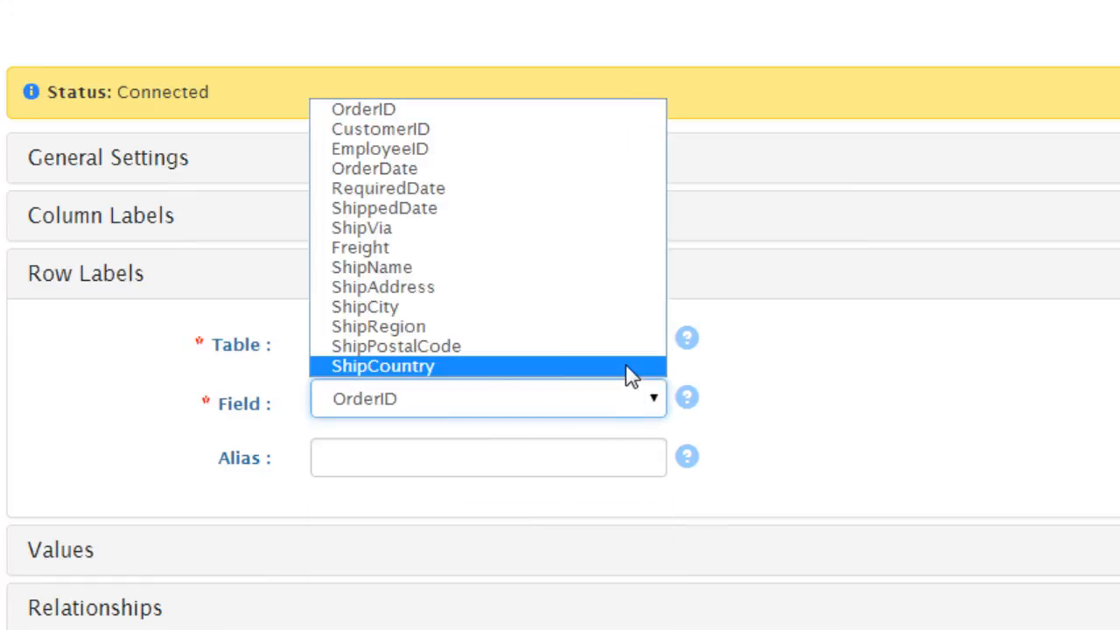
click(628, 368)
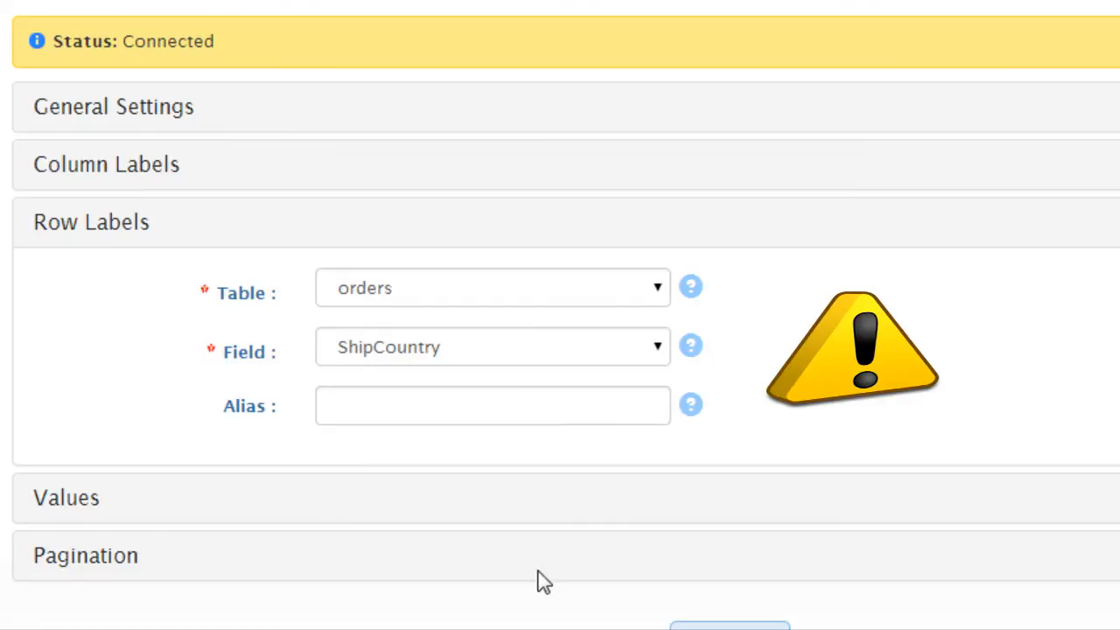
Change the row labels' source table to customers and open the Relationships settings
click(661, 292)
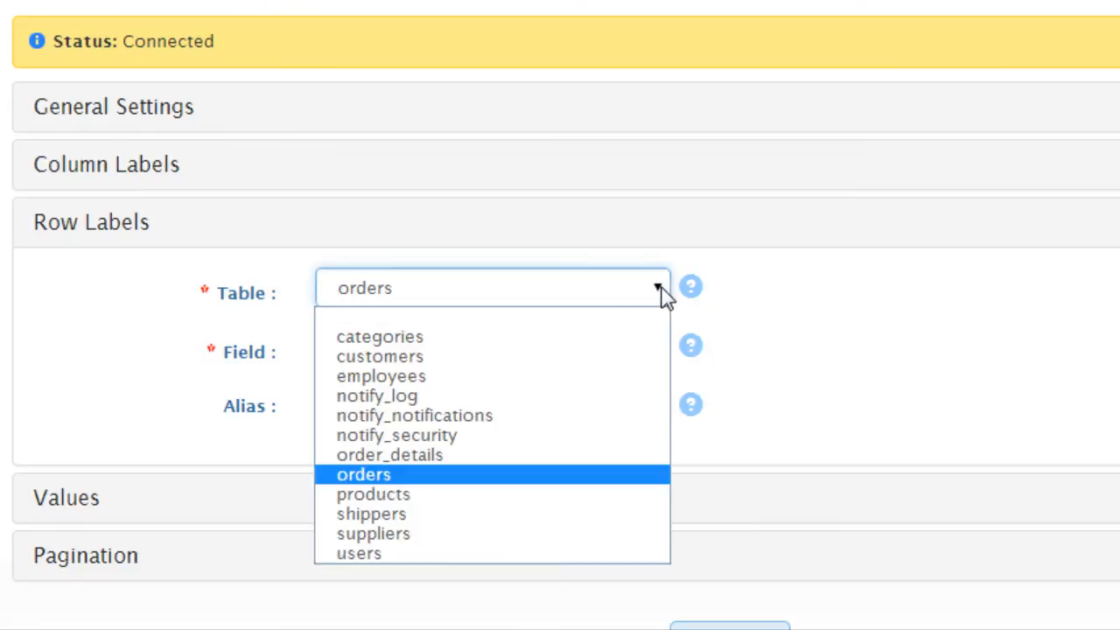
click(586, 374)
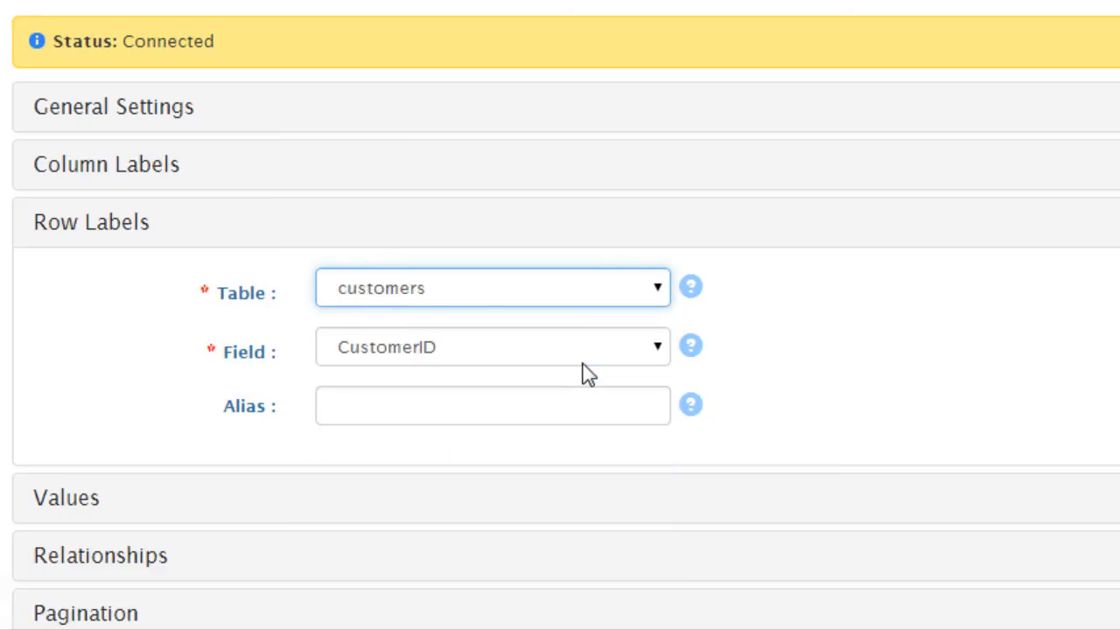
click(415, 567)
scroll(560, 315, down, 3)
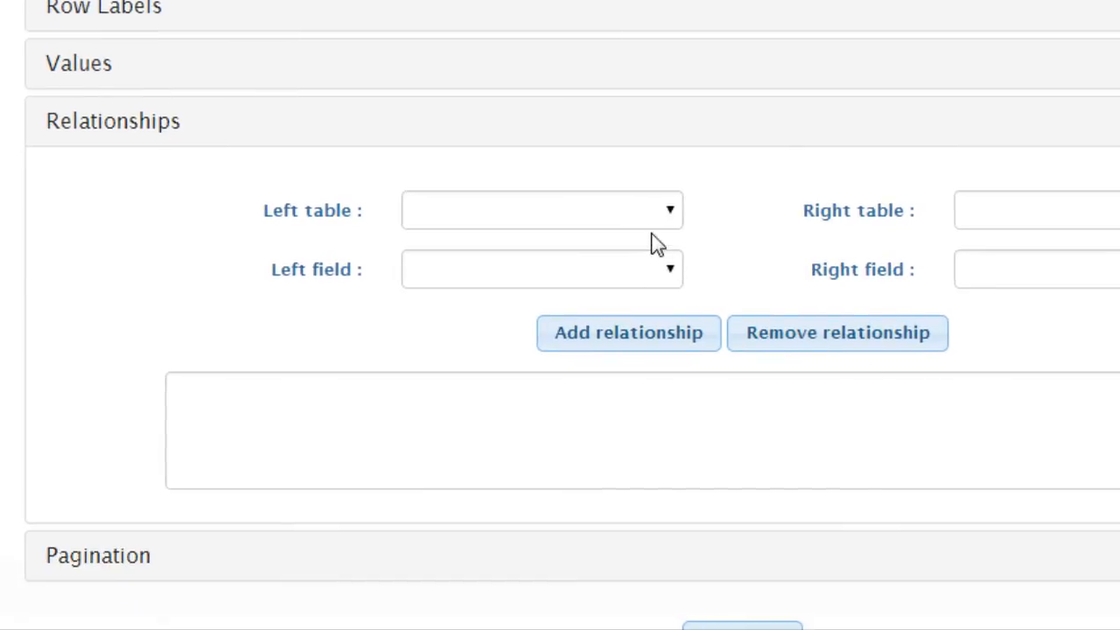
Examine the tables offered for the left and right sides of a relationship, without choosing any
click(670, 214)
click(678, 220)
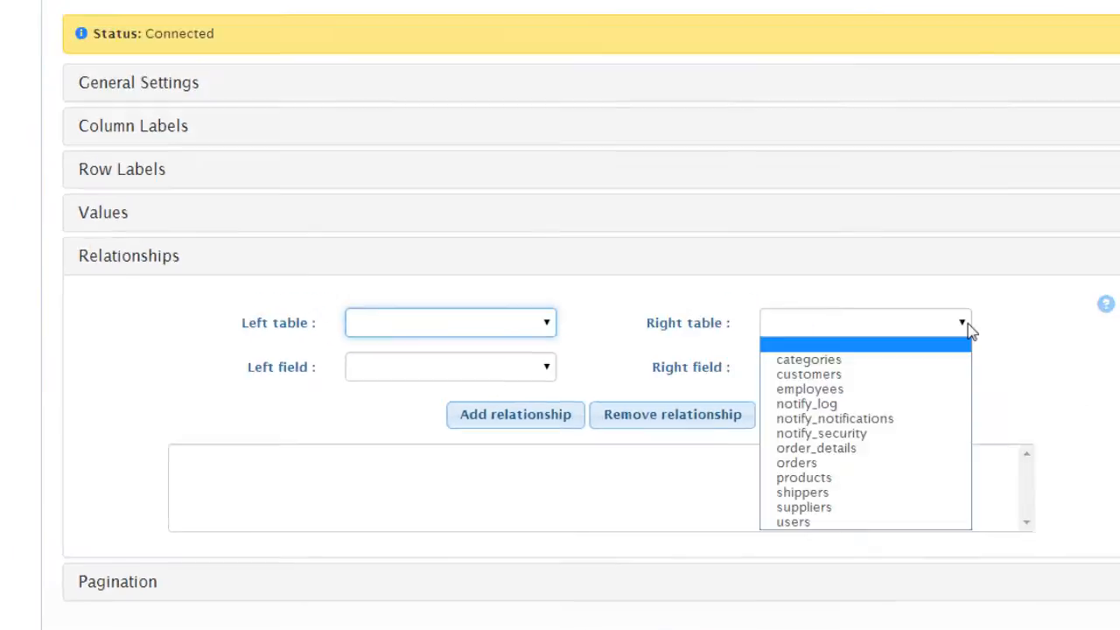
click(877, 351)
click(878, 351)
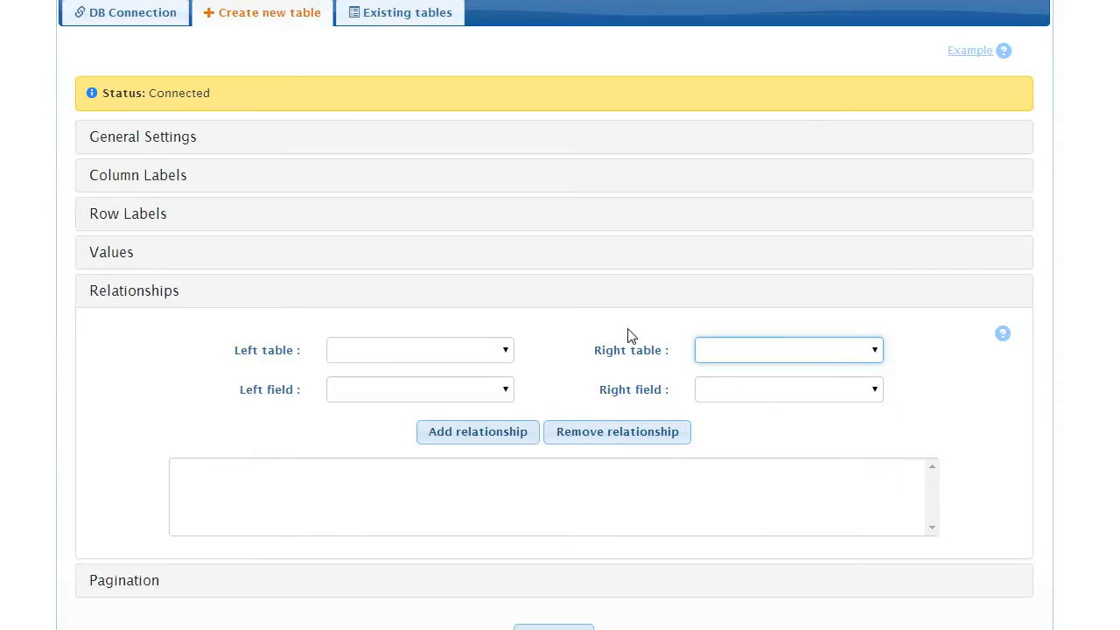
Set the row labels back to the ShipCountry field of the orders table
click(229, 218)
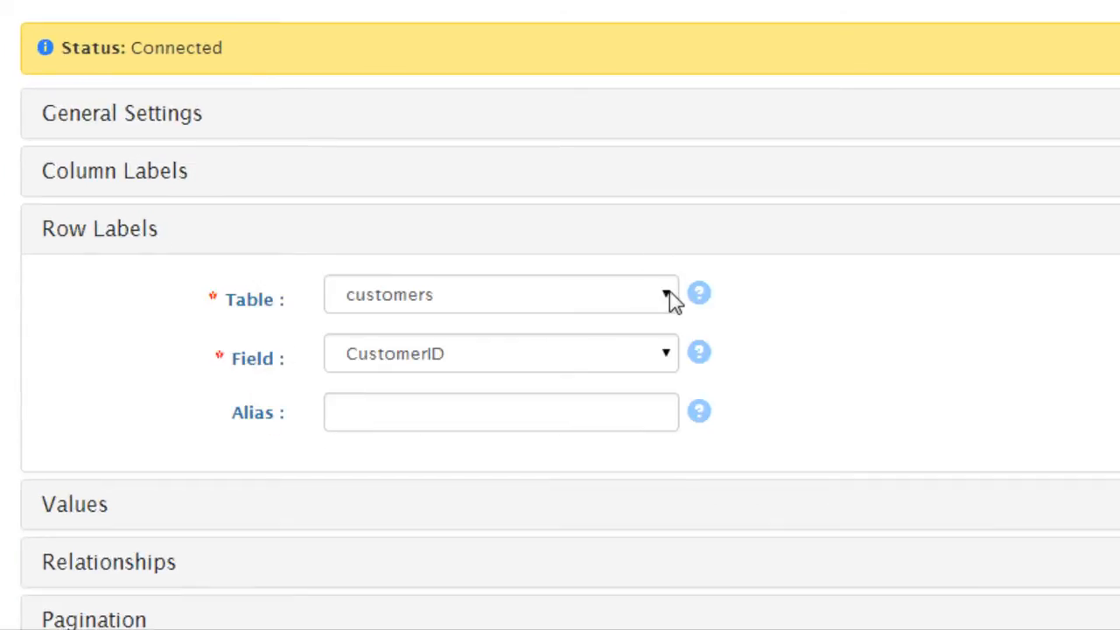
click(672, 294)
click(512, 482)
click(667, 363)
click(663, 325)
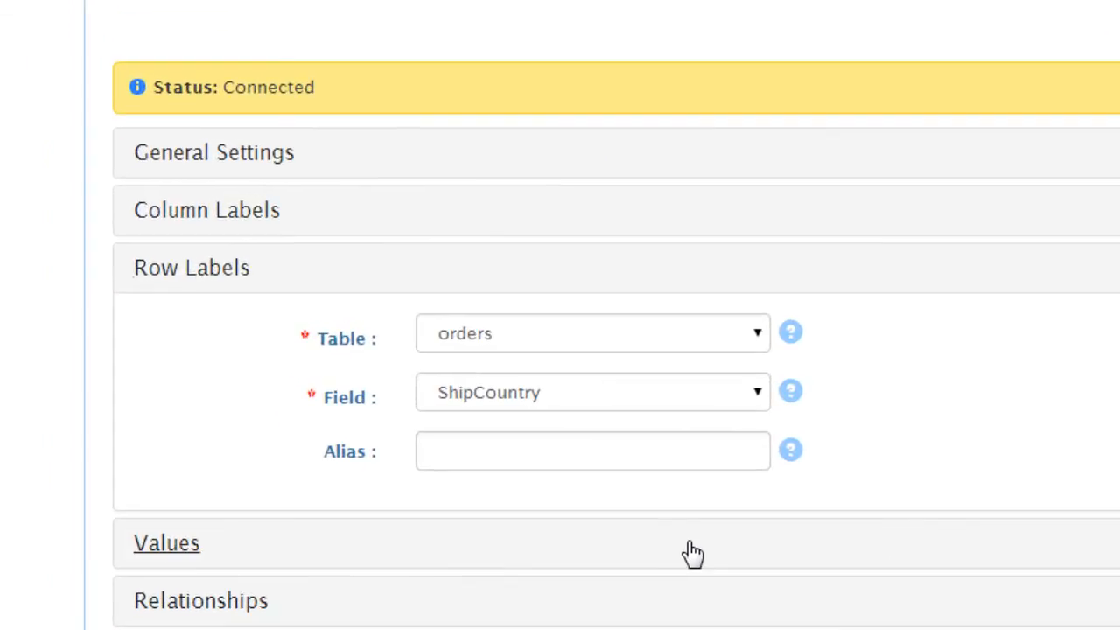
Define the pivot table's values as the Count of the OrderID field from the orders table
click(692, 552)
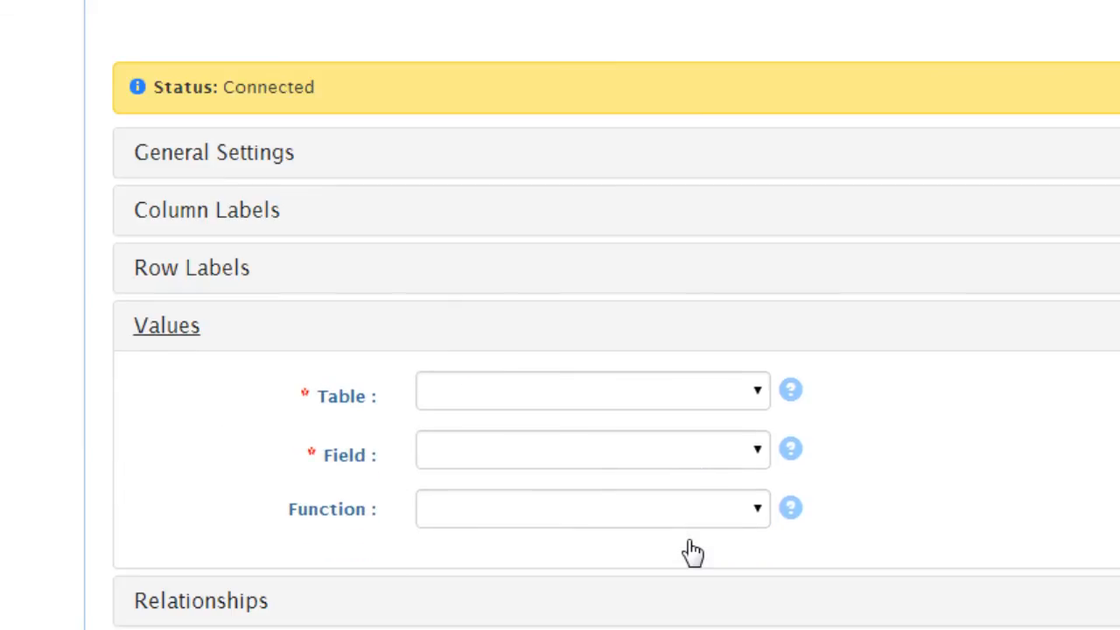
click(760, 393)
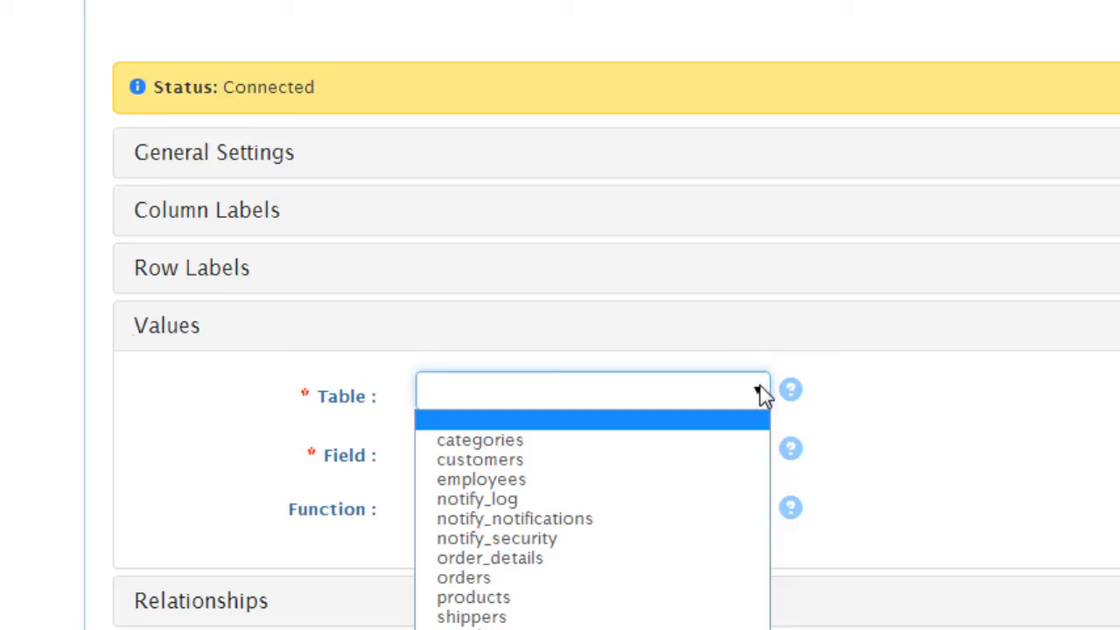
click(600, 582)
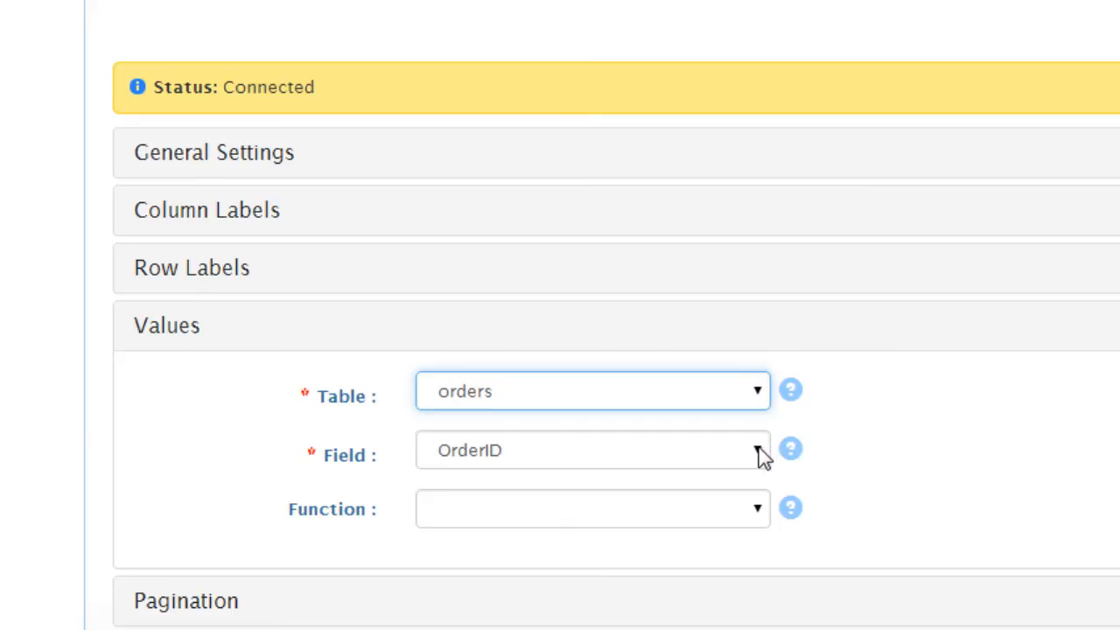
click(757, 517)
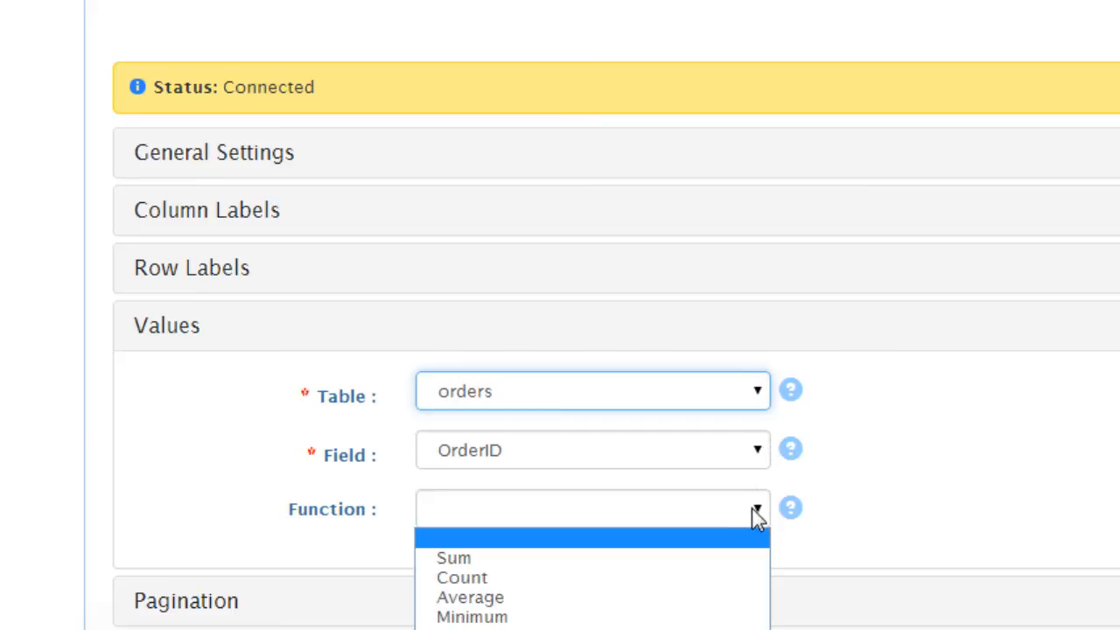
click(679, 579)
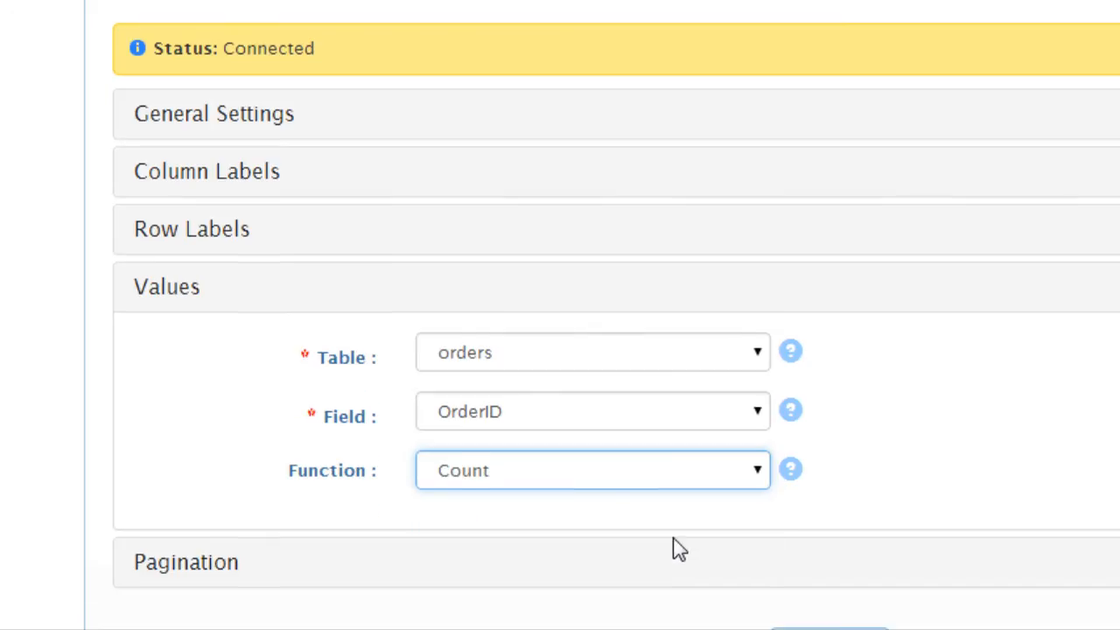
Keep both rows and columns pagination set to False and generate the pivot table
click(670, 573)
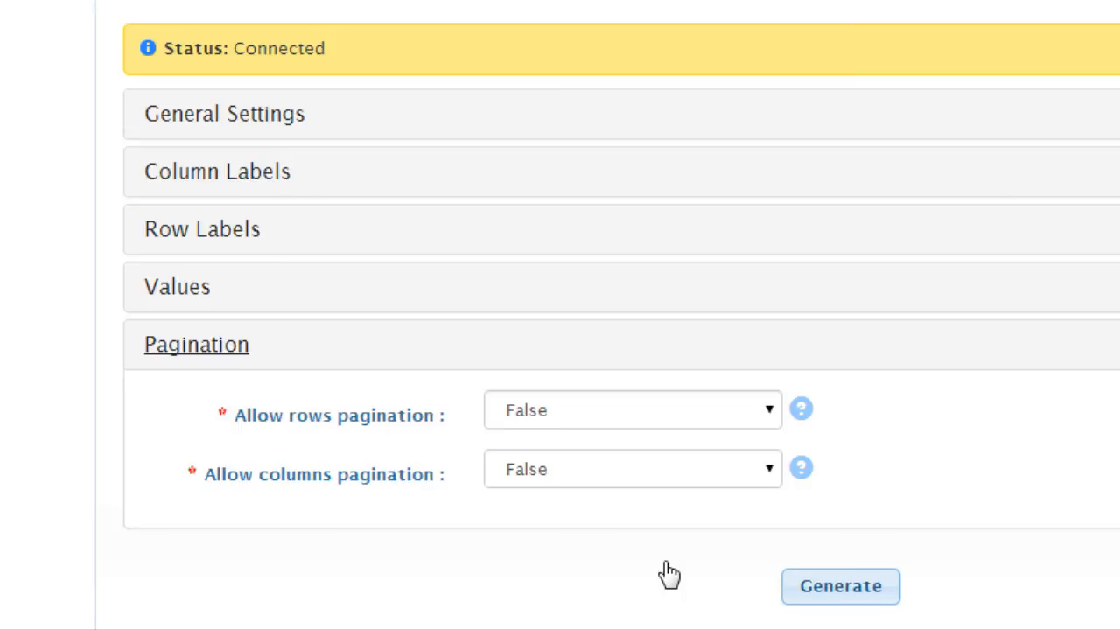
click(771, 419)
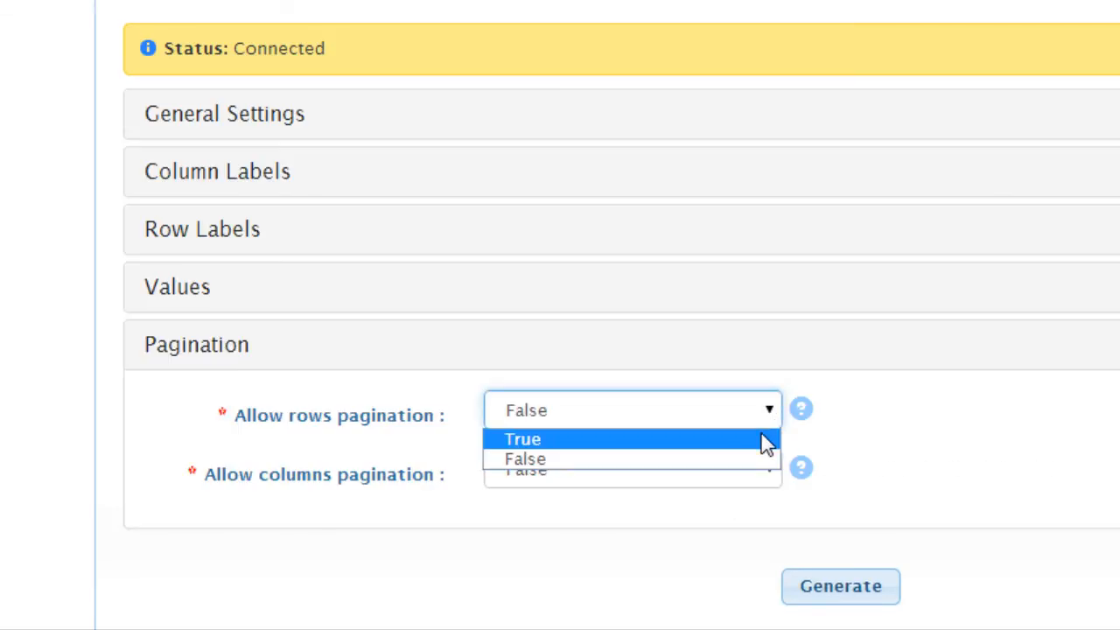
click(775, 419)
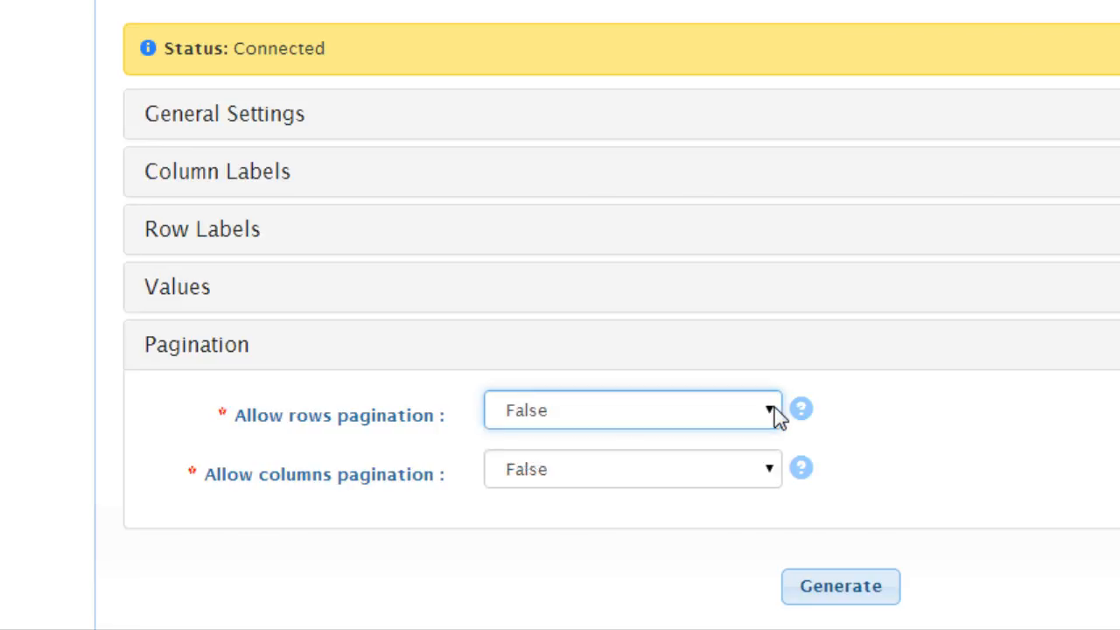
click(774, 472)
click(774, 473)
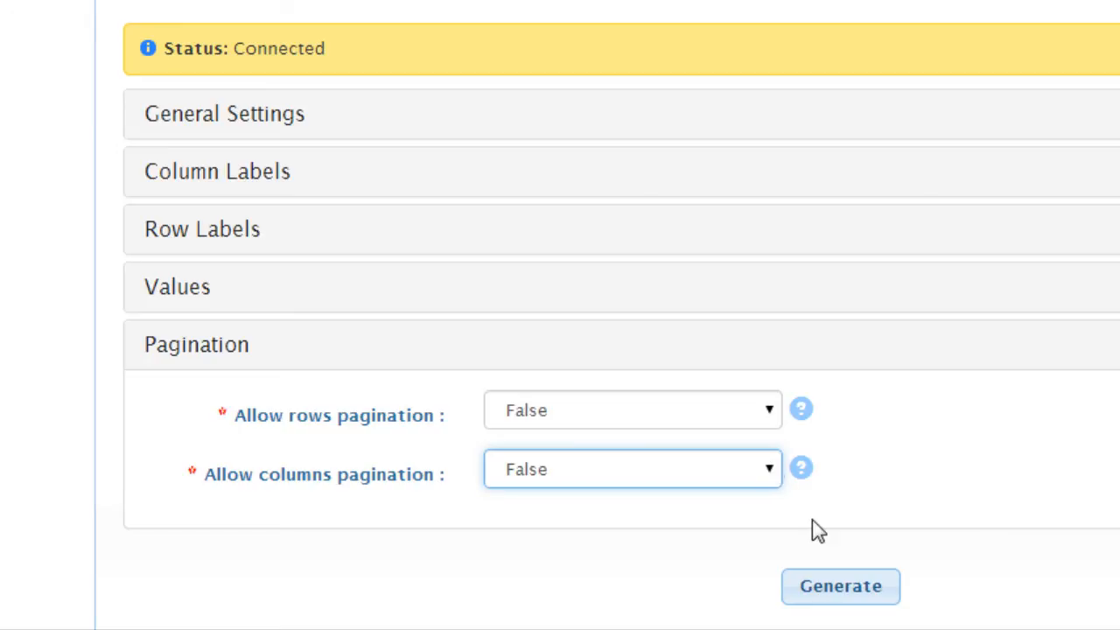
click(836, 588)
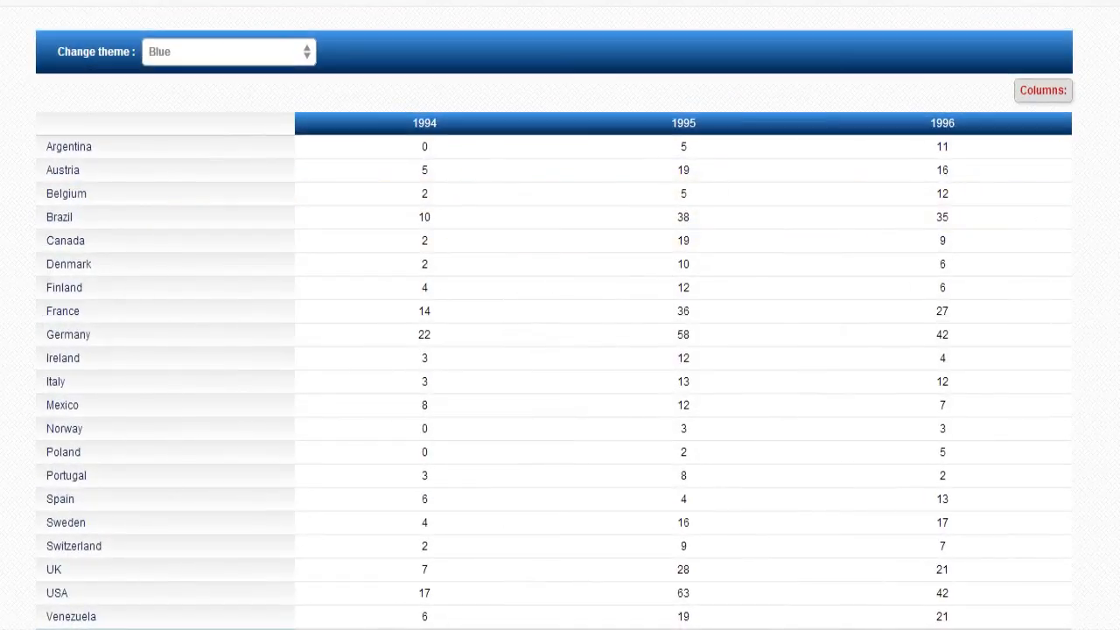